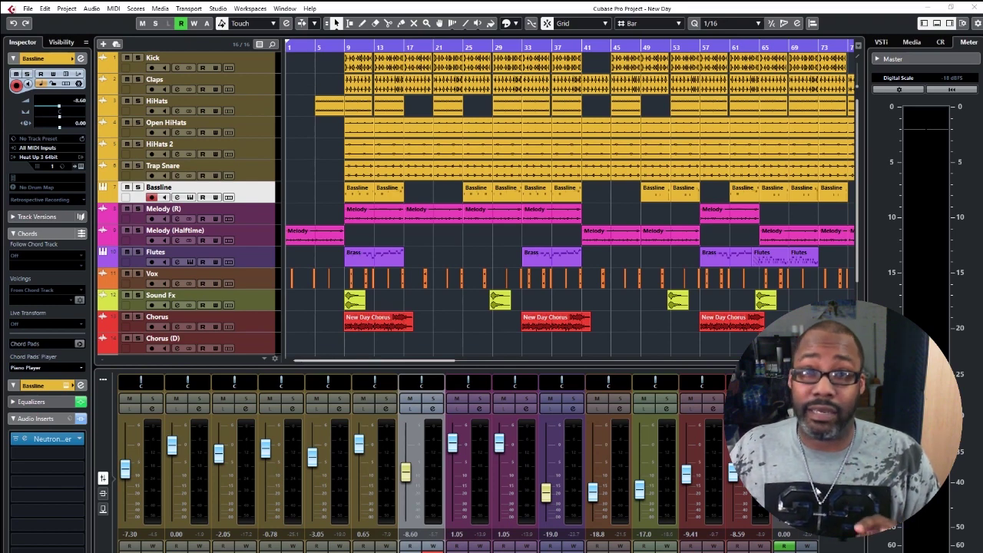
Display the mixer channels' inserts and examine the T-RackS CS master chain and its global preset categories on Stereo Out.
{"action": "left_click", "coordinate": [103, 493]}
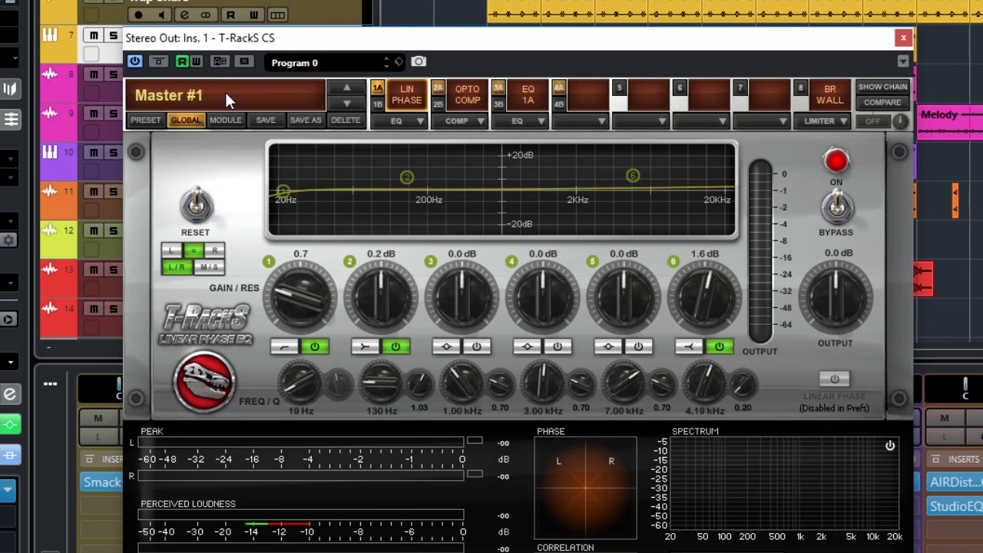
{"action": "left_click", "coordinate": [200, 219]}
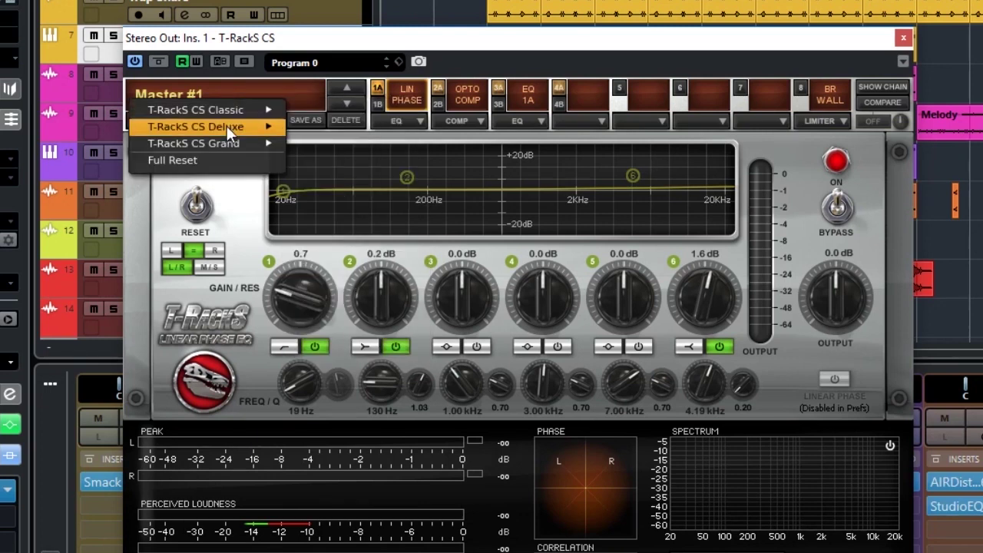
{"action": "mouse_move", "coordinate": [227, 125]}
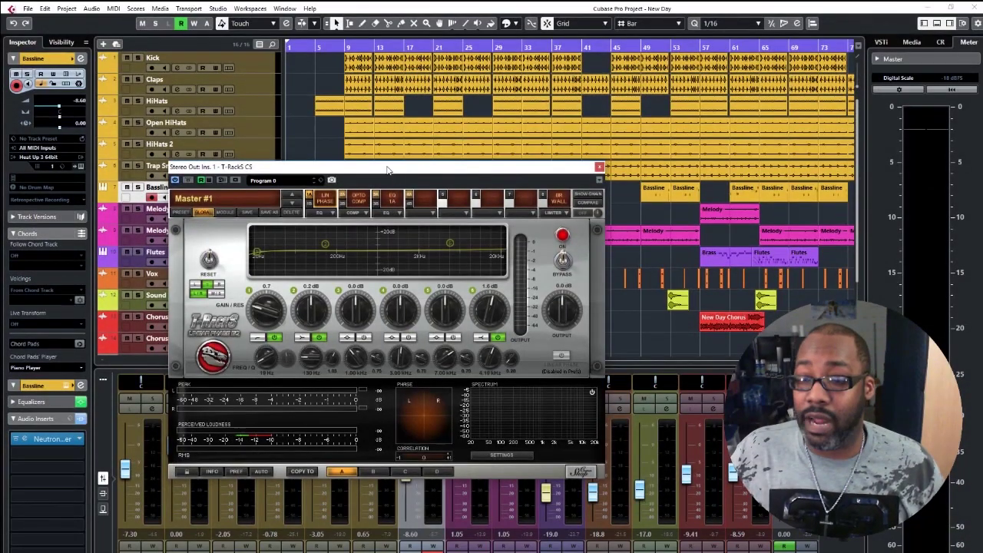
{"action": "left_click_drag", "start_coordinate": [388, 170], "coordinate": [336, 172]}
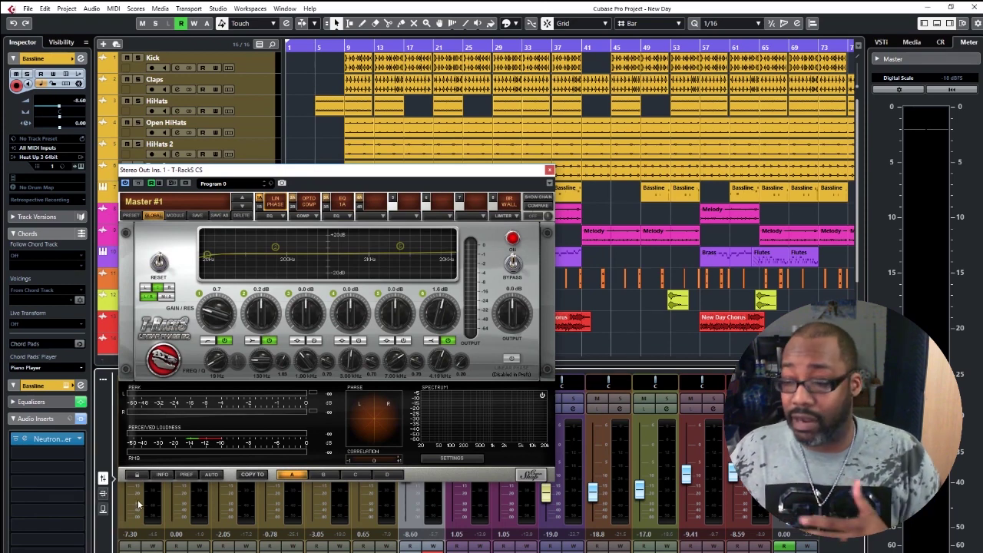
Show the WLM Plus loudness meter beside T-RackS CS on Stereo Out and play the song to check its loudness.
{"action": "left_click", "coordinate": [103, 492]}
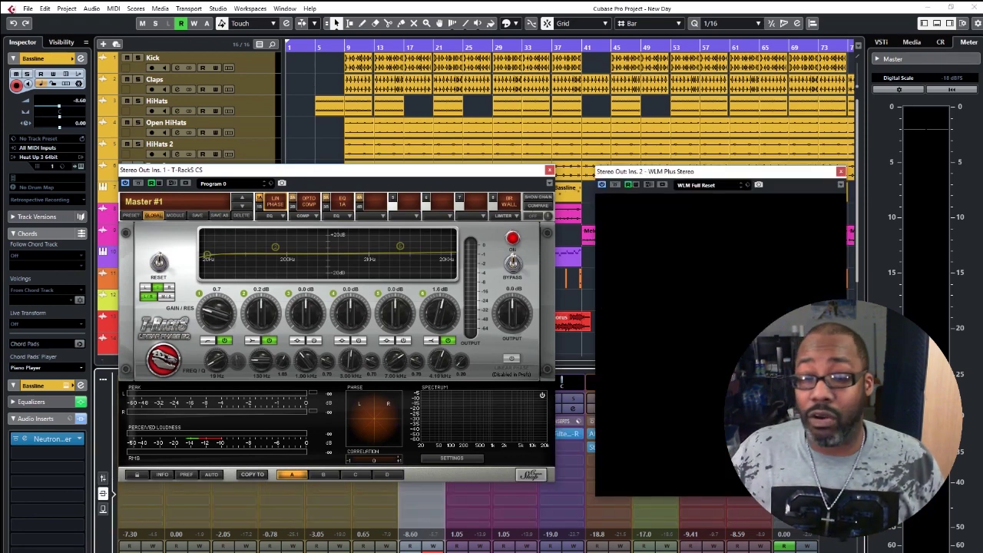
{"action": "left_click_drag", "start_coordinate": [710, 178], "coordinate": [692, 170]}
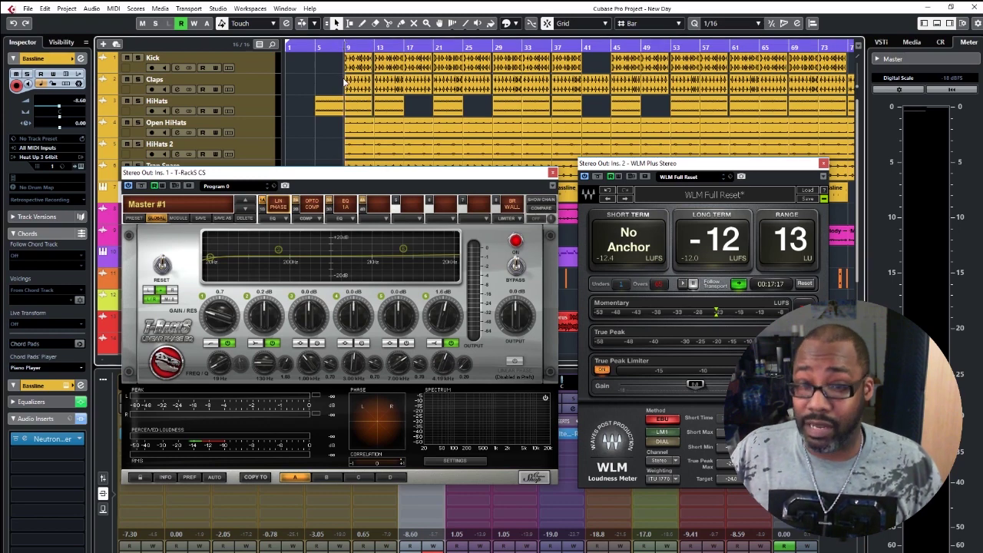
{"action": "key", "text": "space"}
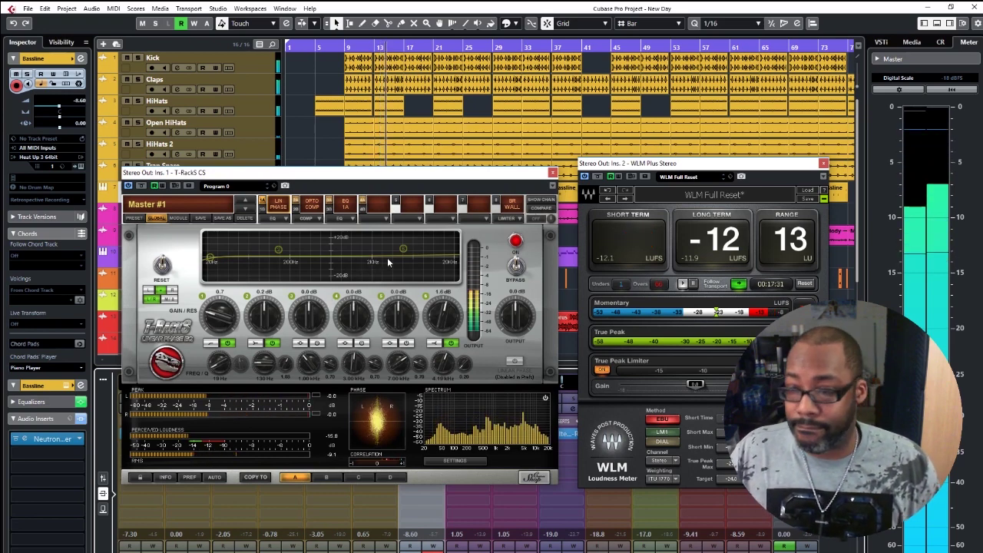
{"action": "key", "text": "space"}
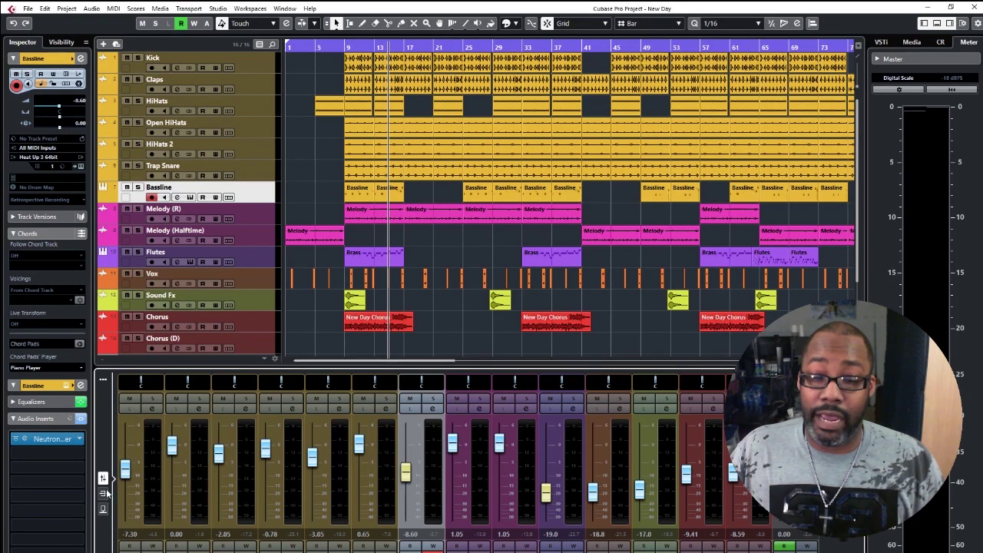
Open the Kick channel's Smack Attack insert and look through its factory drum presets.
{"action": "left_click", "coordinate": [104, 493]}
{"action": "left_click", "coordinate": [142, 434]}
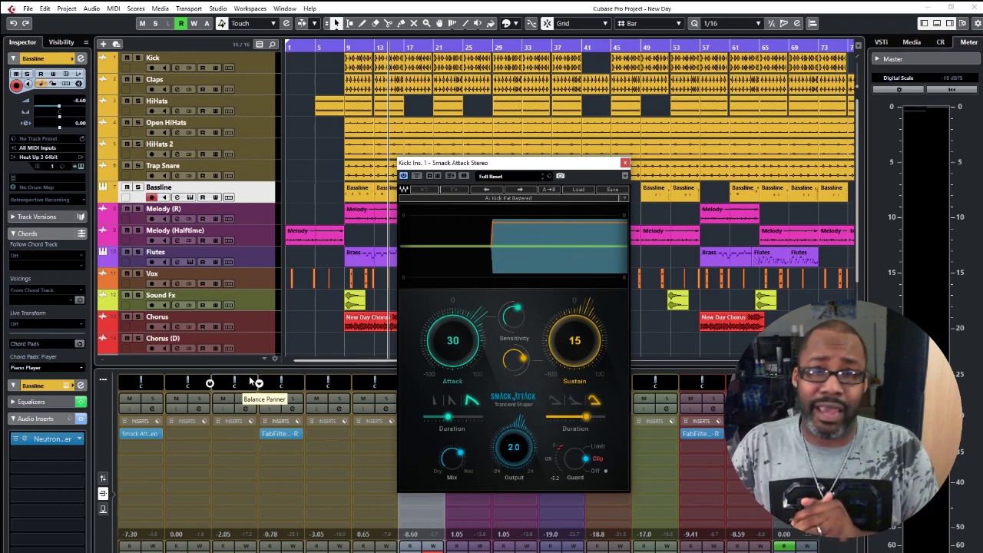
{"action": "left_click_drag", "start_coordinate": [460, 163], "coordinate": [225, 162]}
{"action": "left_click", "coordinate": [343, 189]}
{"action": "mouse_move", "coordinate": [372, 251]}
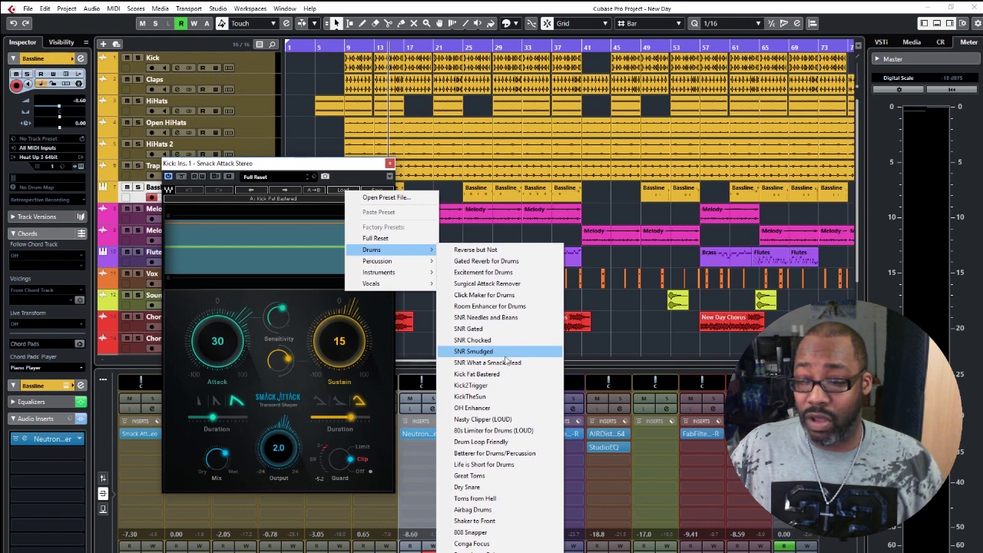
{"action": "left_click", "coordinate": [329, 169]}
{"action": "left_click_drag", "start_coordinate": [314, 169], "coordinate": [451, 230]}
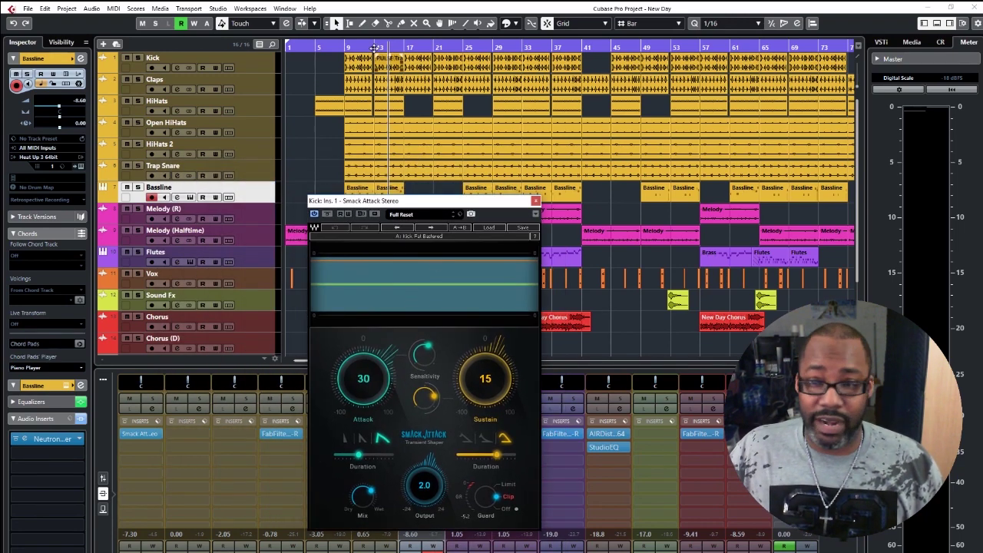
Play from bar 9 while switching Smack Attack off and on to compare the kick, leaving it enabled and its window closed.
{"action": "left_click", "coordinate": [343, 47]}
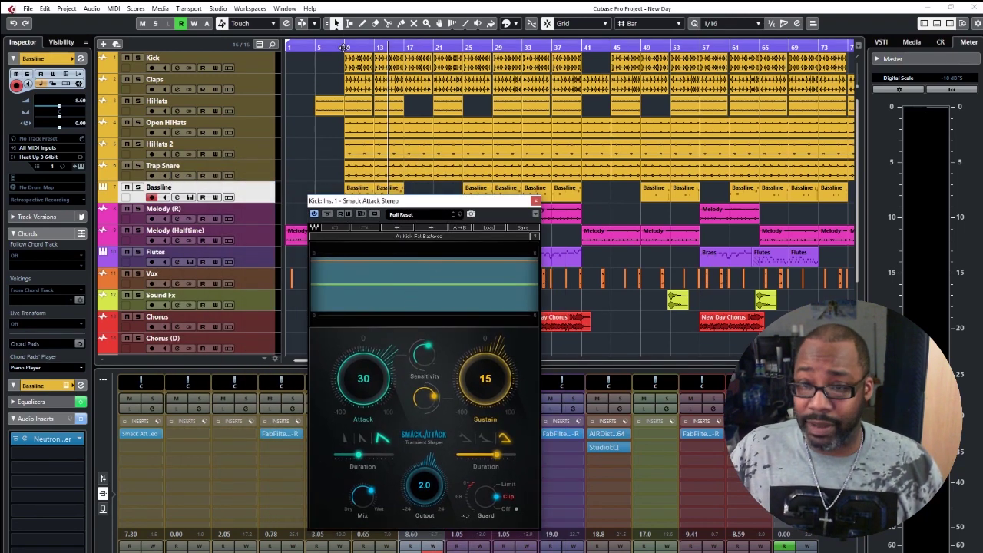
{"action": "left_click", "coordinate": [314, 215]}
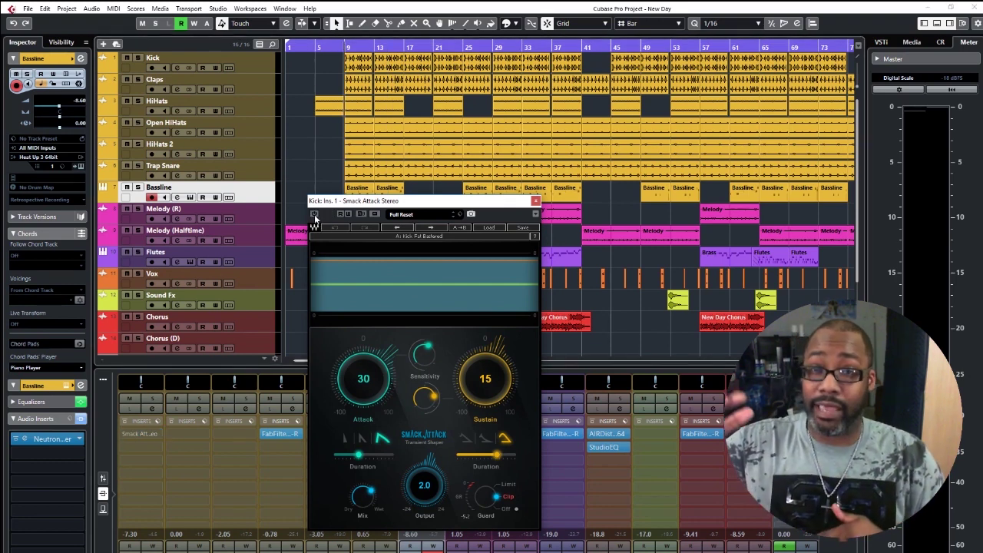
{"action": "key", "text": "space"}
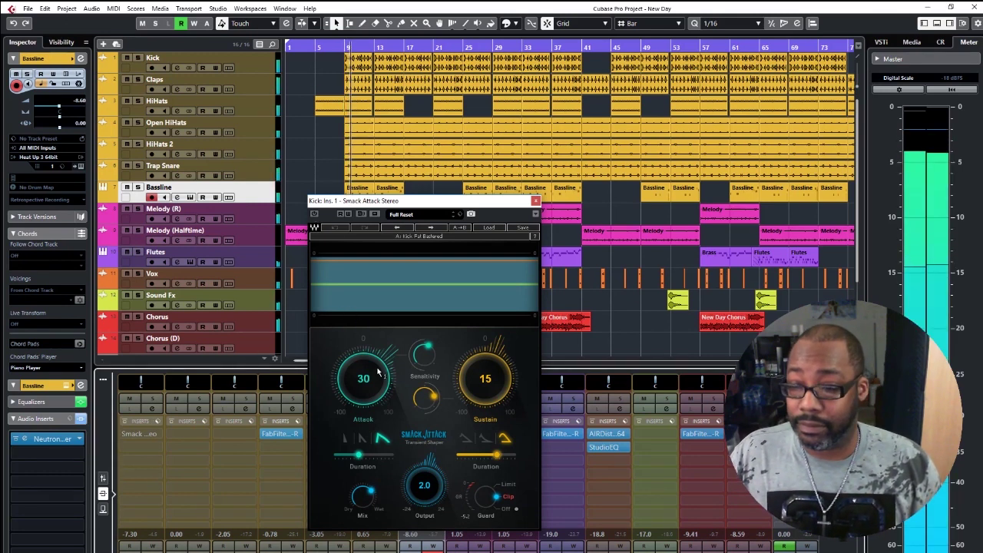
{"action": "left_click", "coordinate": [314, 214]}
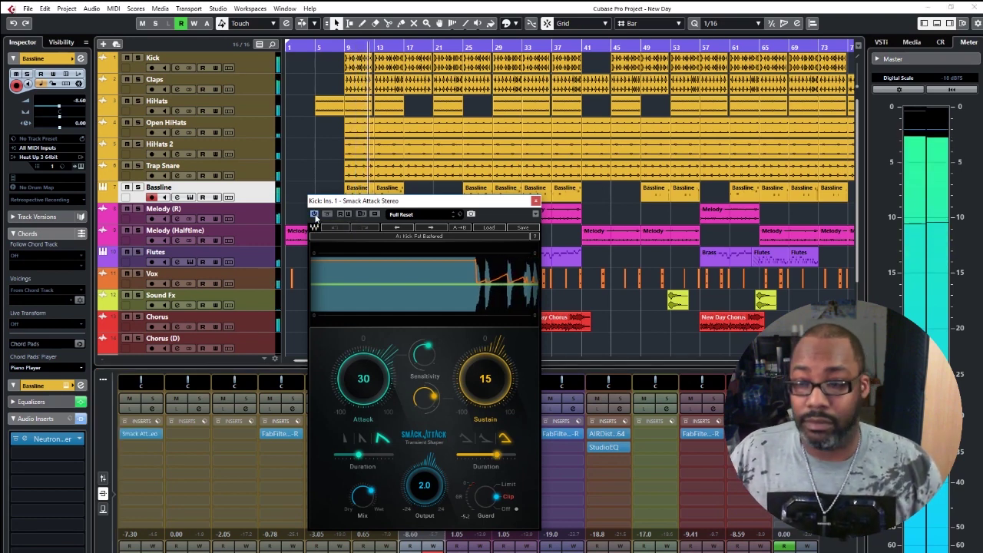
{"action": "left_click", "coordinate": [314, 214]}
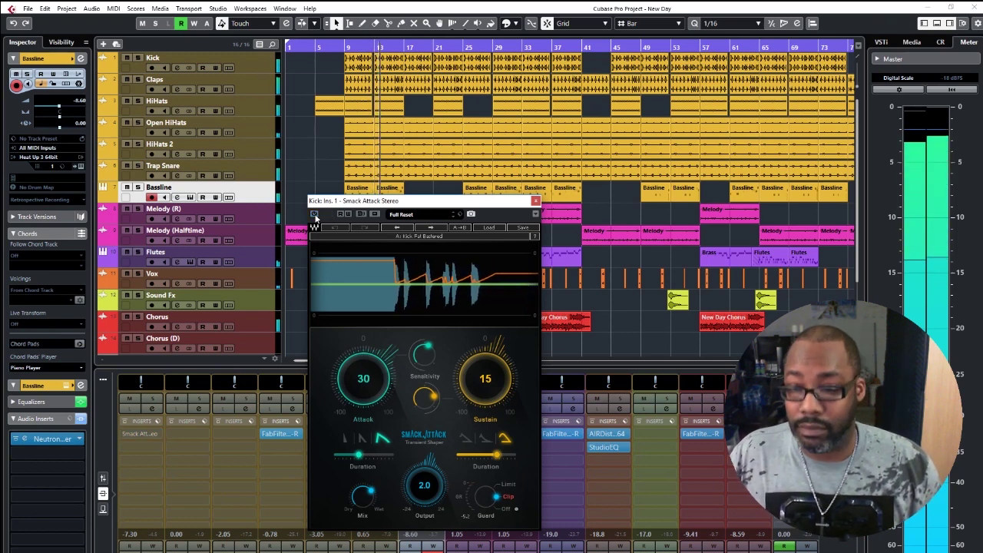
{"action": "left_click", "coordinate": [314, 215]}
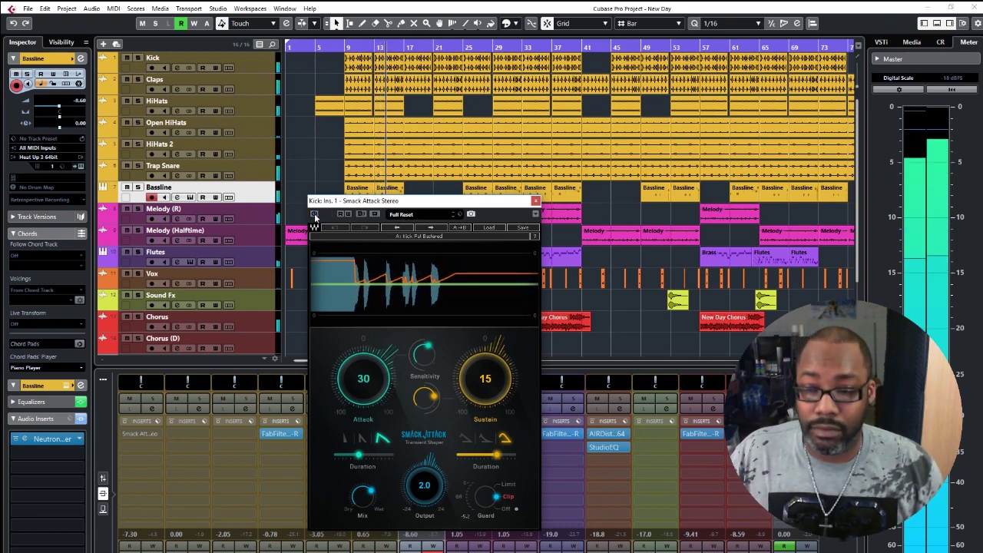
{"action": "left_click", "coordinate": [103, 477]}
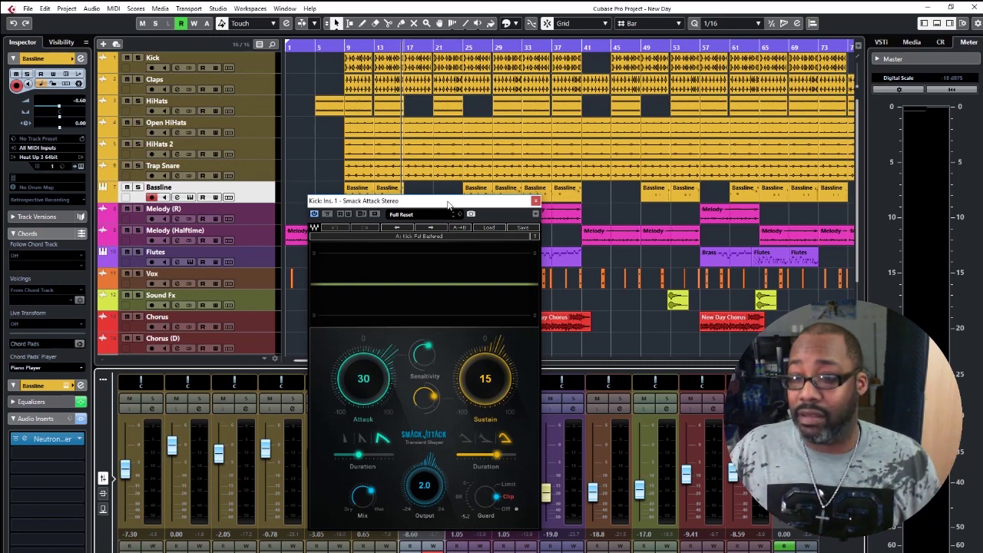
{"action": "left_click_drag", "start_coordinate": [449, 202], "coordinate": [403, 218]}
{"action": "left_click", "coordinate": [490, 218]}
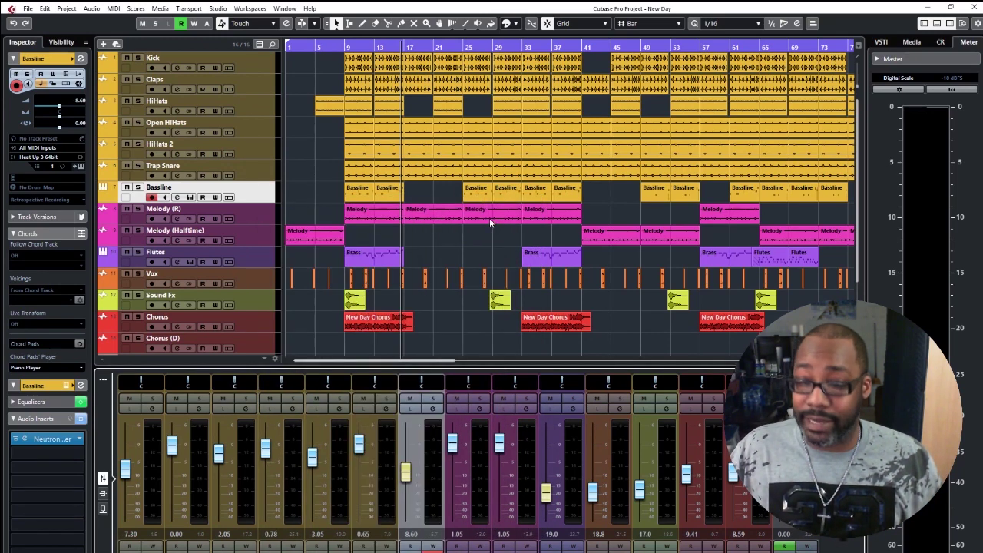
Open the Neutron Exciter insert on the Bassline channel and examine its settings and the Up Front Sub preset.
{"action": "left_click", "coordinate": [104, 493]}
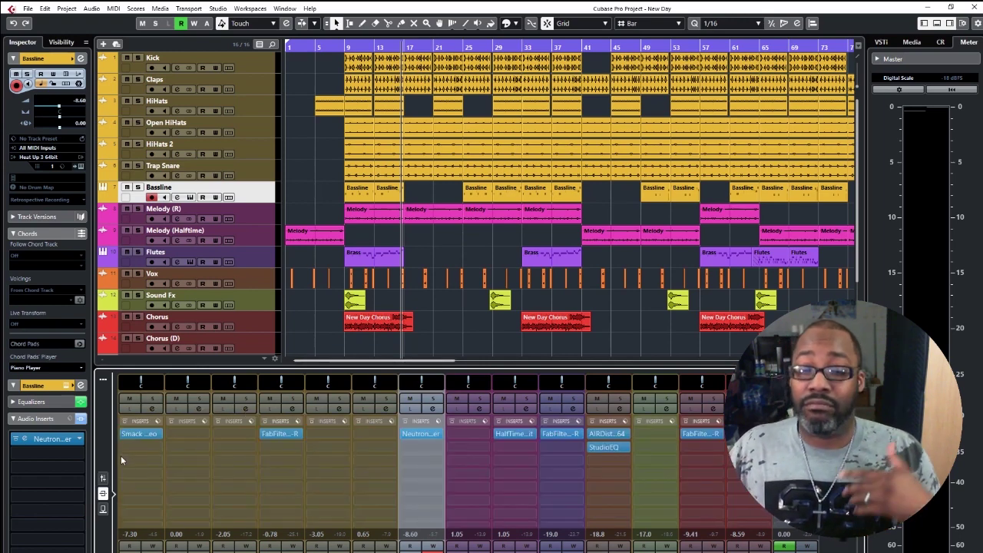
{"action": "double_click", "coordinate": [425, 436]}
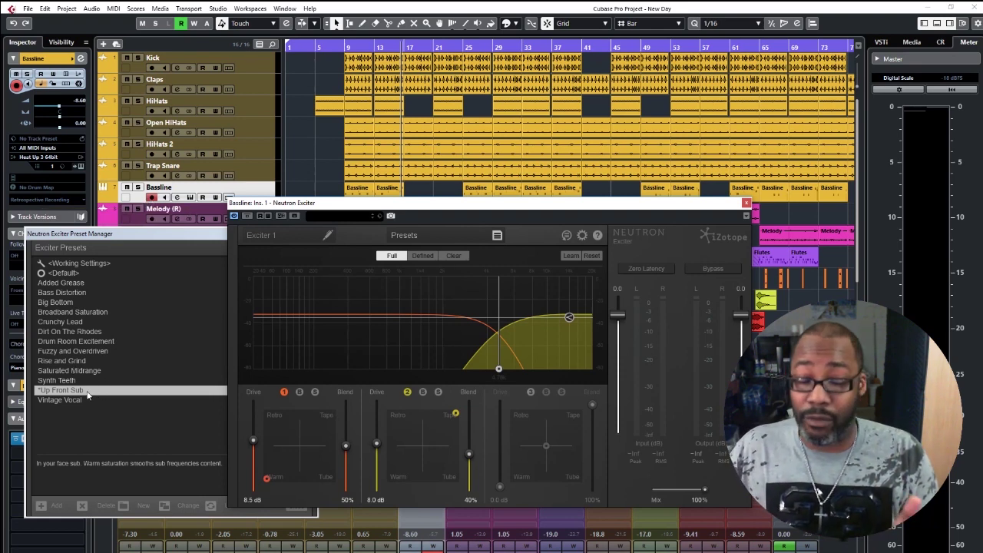
{"action": "left_click", "coordinate": [313, 235]}
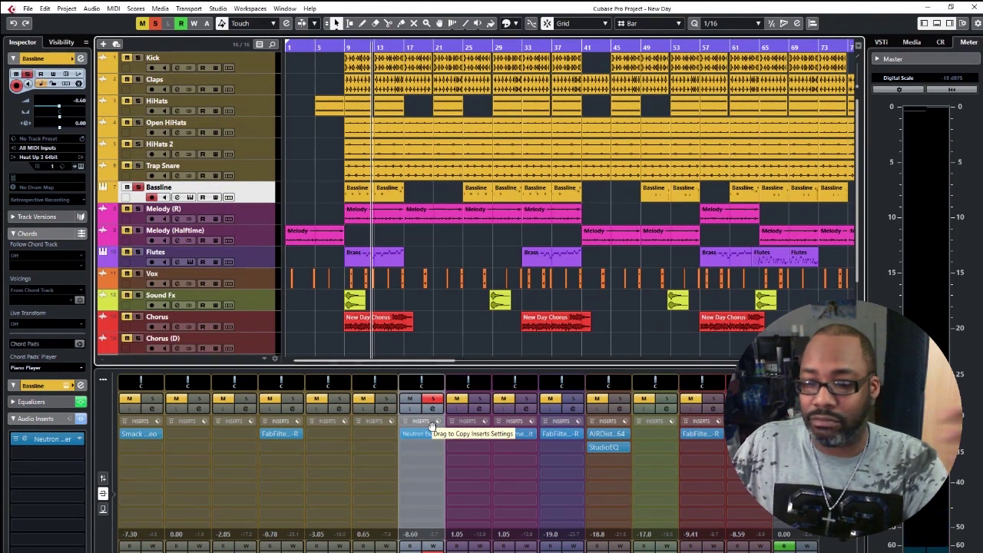
{"action": "left_click_drag", "start_coordinate": [433, 427], "coordinate": [531, 436]}
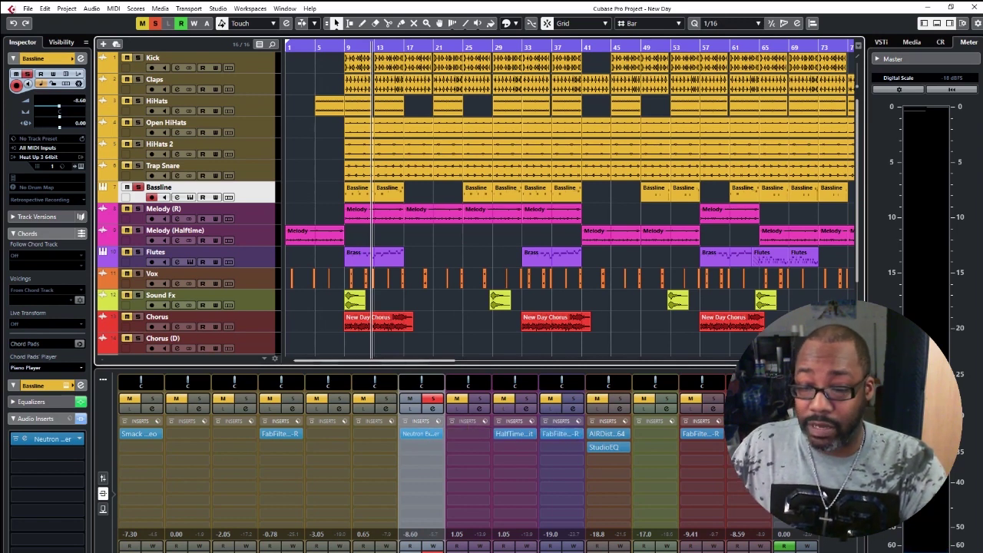
Show the transport bar and examine the Open HiHats' FabFilter Pro-R reverb, soloing that track instead of the Bassline from bar 9.
{"action": "key", "text": "F2"}
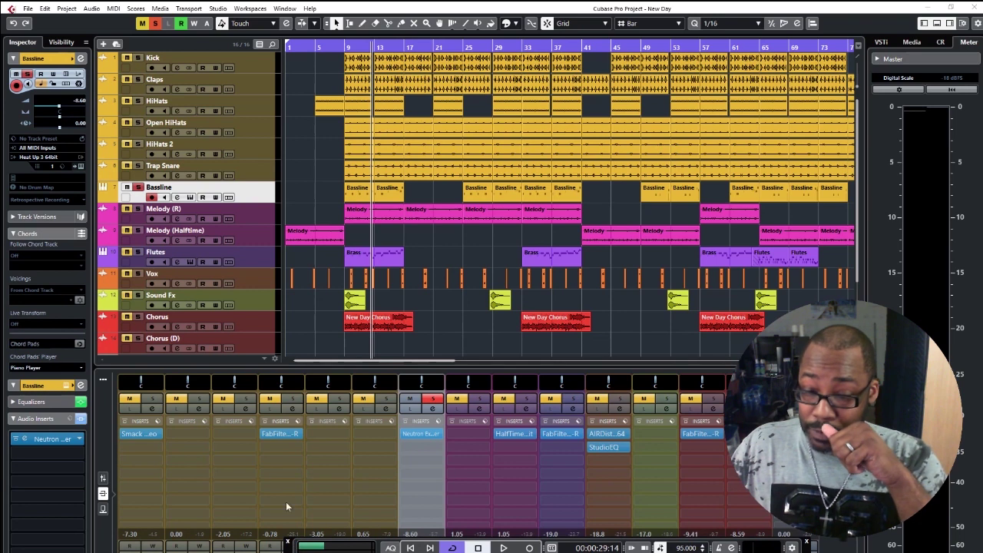
{"action": "left_click", "coordinate": [288, 434]}
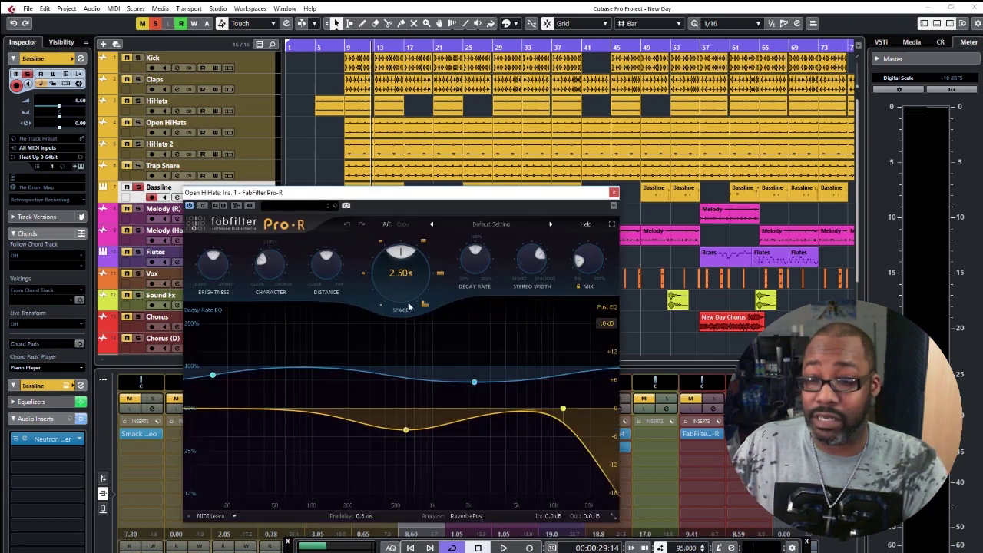
{"action": "left_click", "coordinate": [344, 48]}
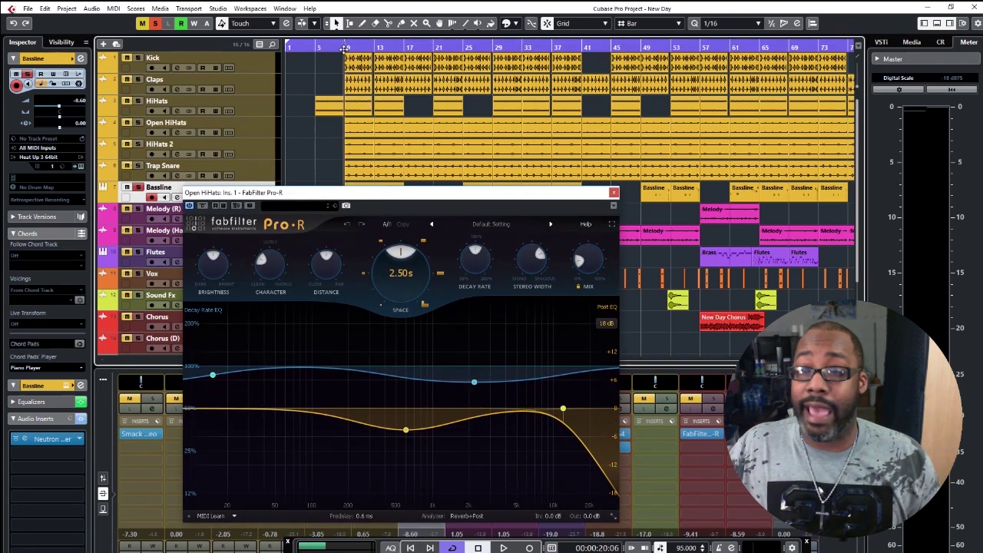
{"action": "left_click", "coordinate": [138, 187]}
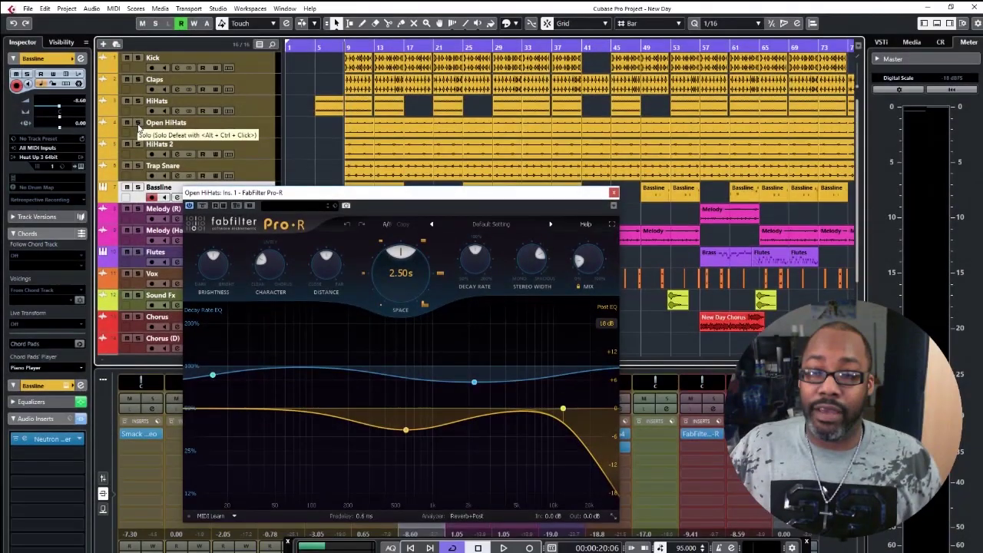
{"action": "left_click", "coordinate": [139, 123]}
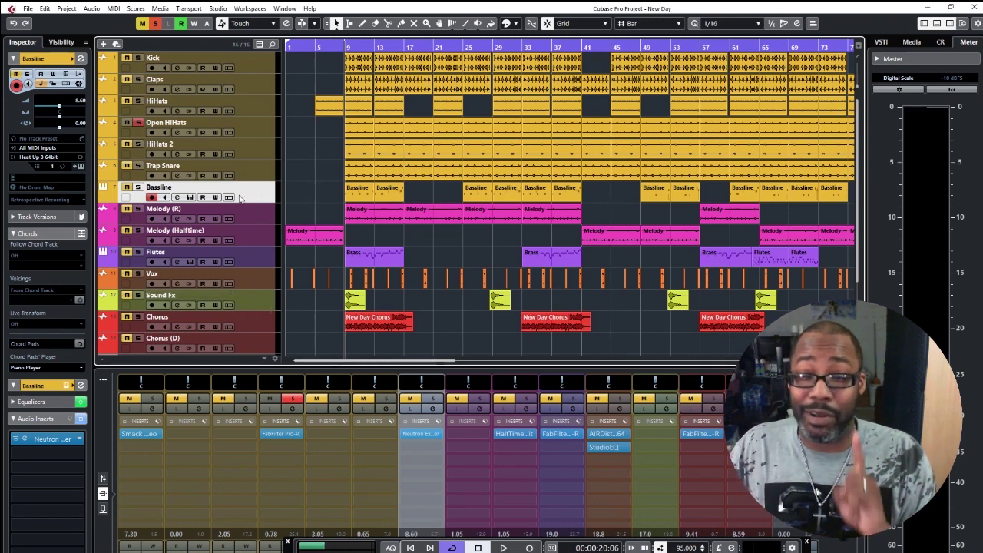
{"action": "left_click", "coordinate": [138, 123]}
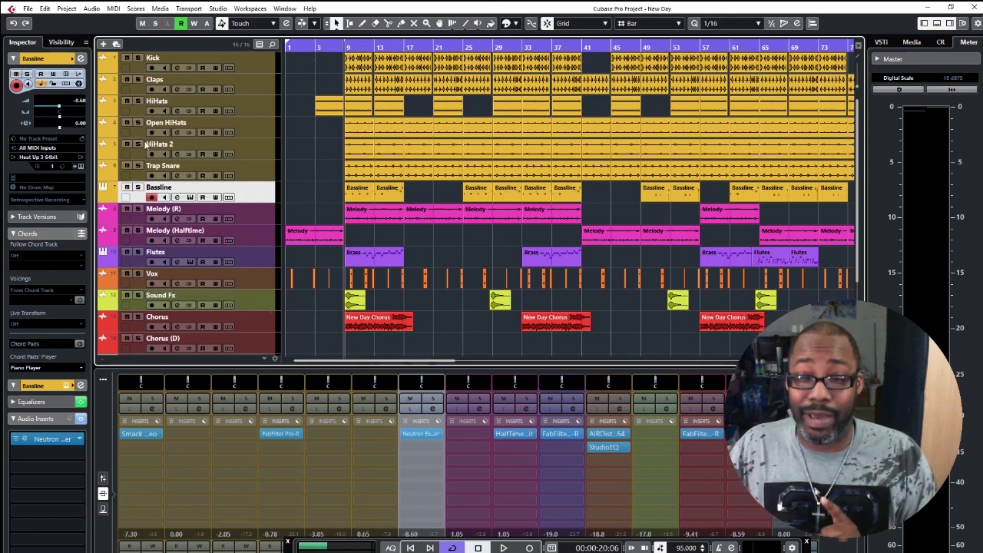
Solo Melody (R) and Melody (Halftime), and open the HalfTime insert on the Melody (Halftime) channel.
{"action": "left_click", "coordinate": [138, 208]}
{"action": "left_click", "coordinate": [138, 230]}
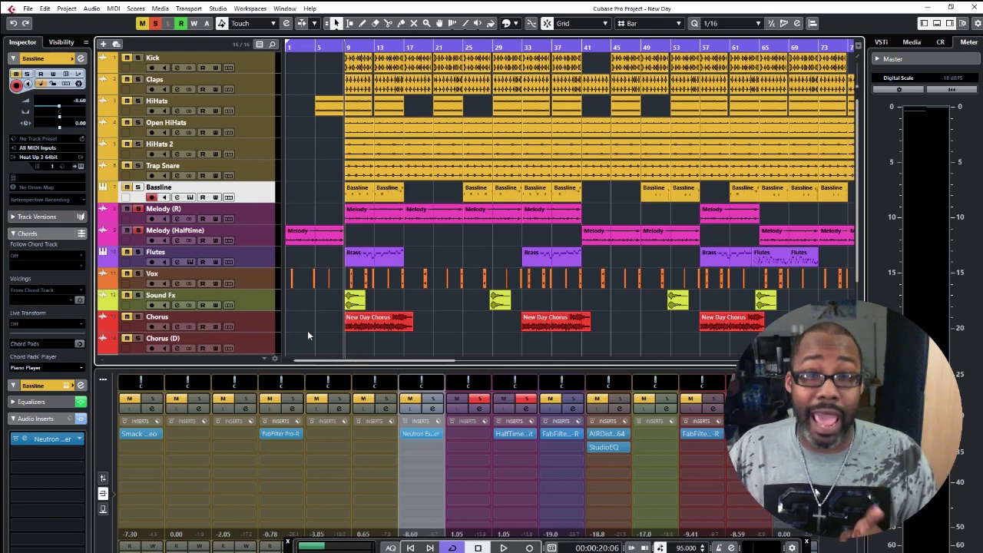
{"action": "left_click", "coordinate": [514, 433]}
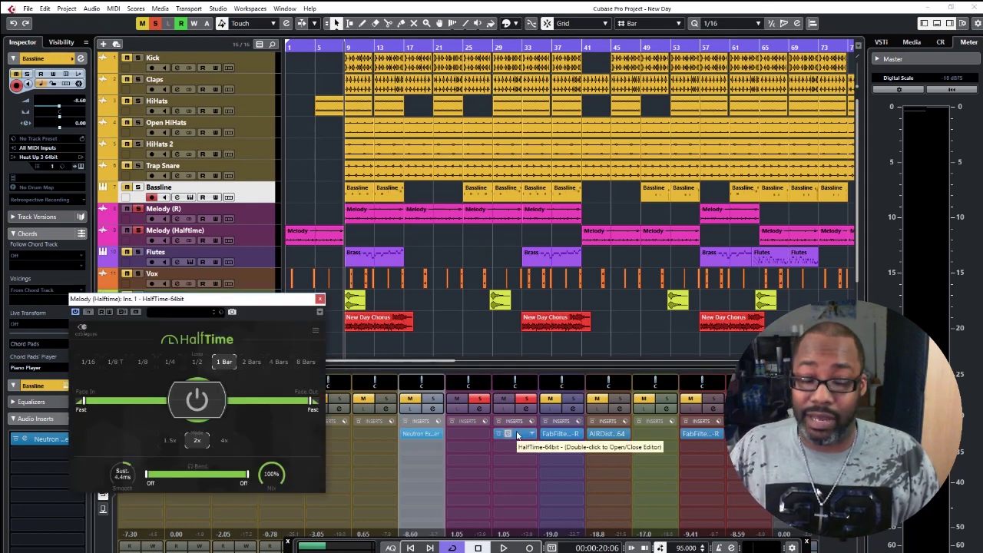
{"action": "left_click_drag", "start_coordinate": [205, 303], "coordinate": [300, 258]}
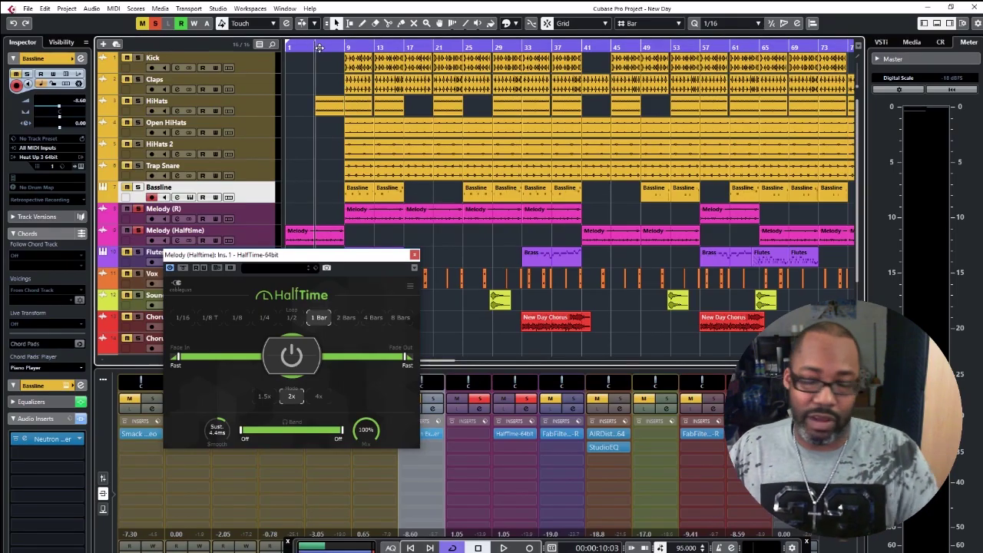
Play the soloed melodies from bar 5 past bar 9 to compare the halftime version with the regular one.
{"action": "key", "text": "space"}
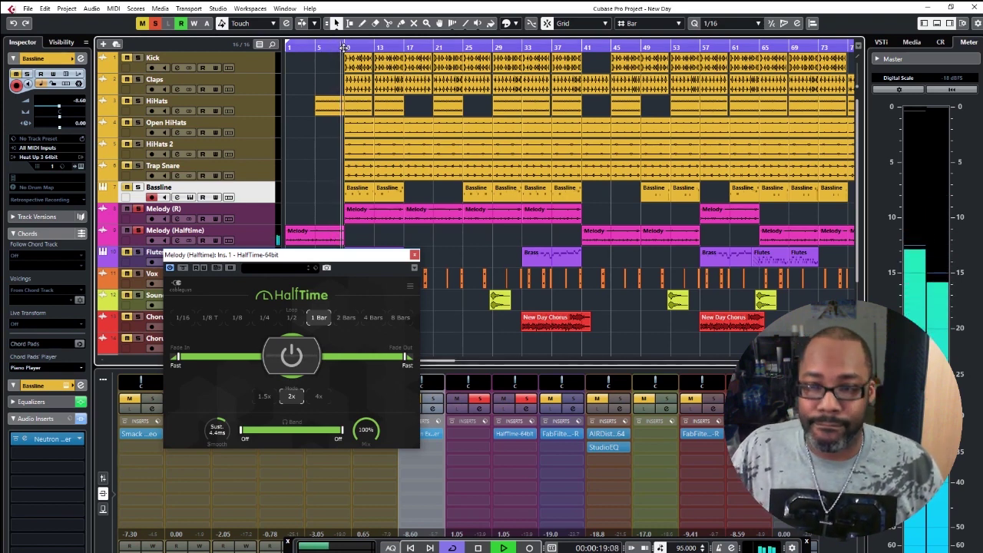
{"action": "key", "text": "space"}
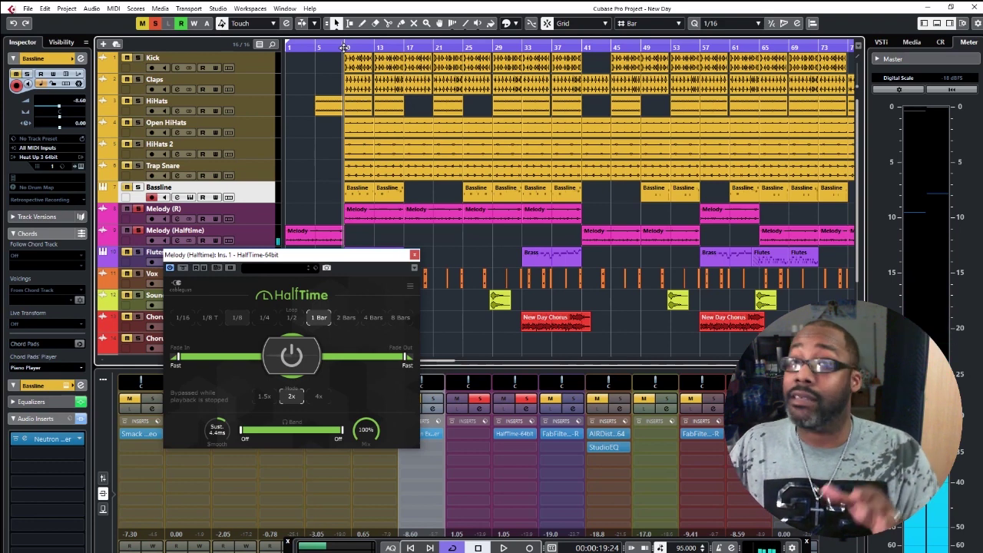
{"action": "key", "text": "space"}
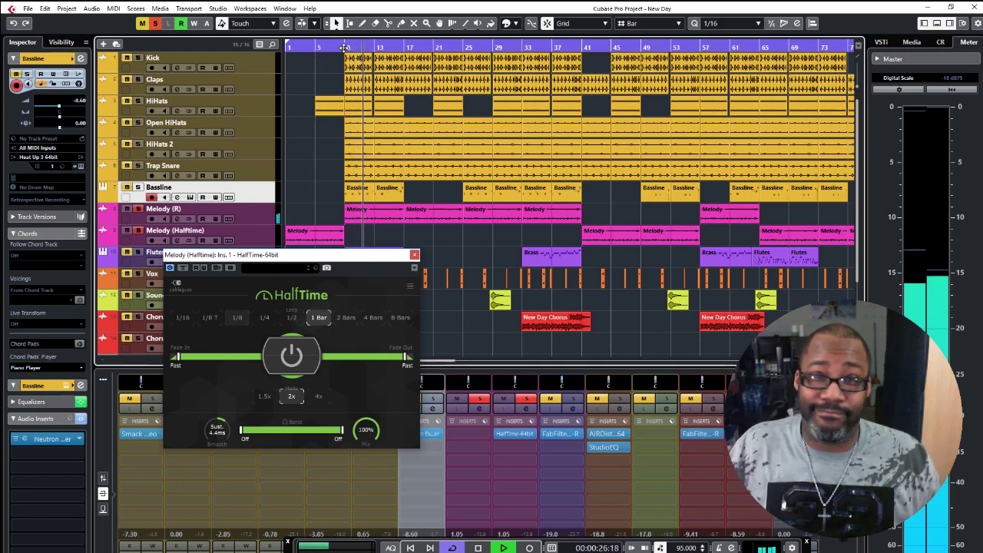
{"action": "key", "text": "space"}
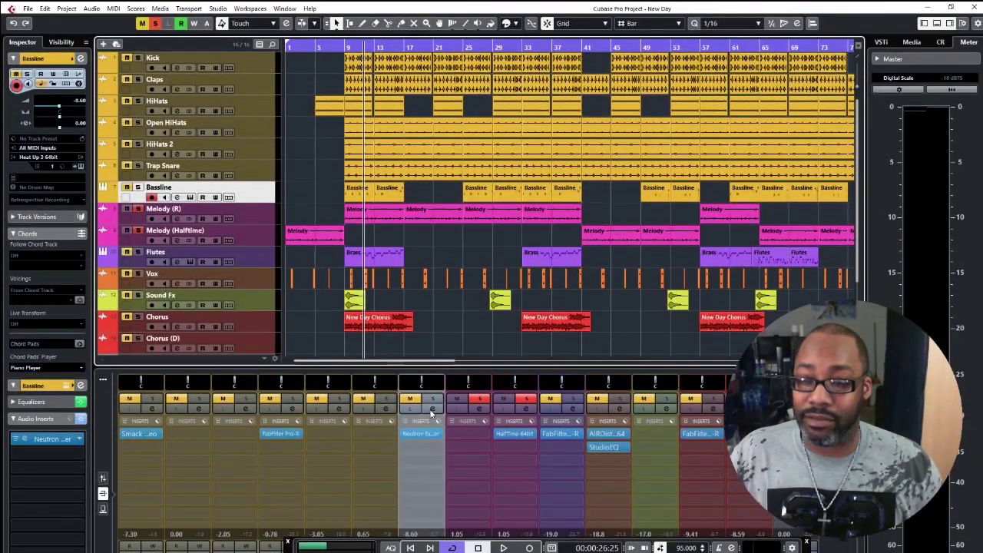
Clear the solos on both melody tracks and play the full mix from bar 9 with the mixer faders shown.
{"action": "left_click", "coordinate": [104, 478]}
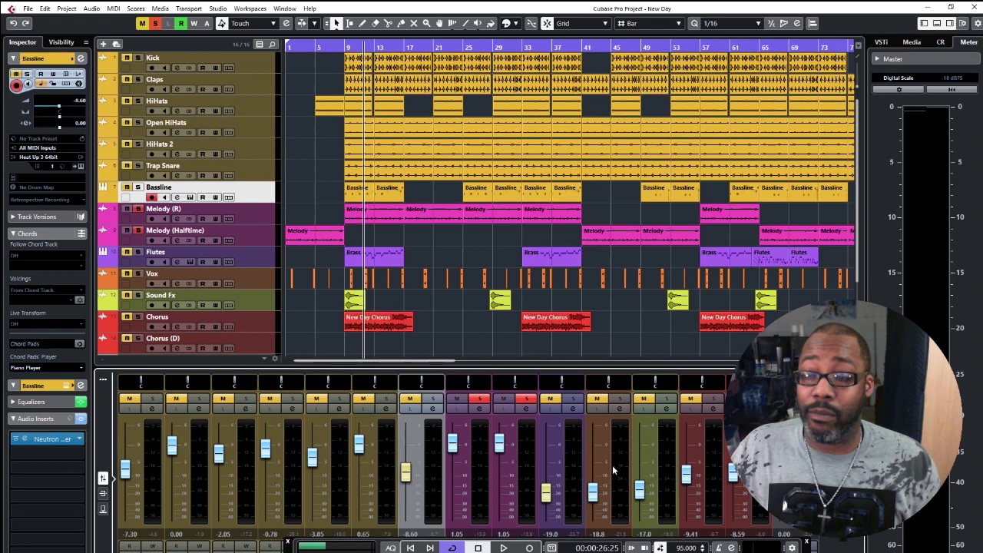
{"action": "left_click", "coordinate": [479, 398]}
{"action": "left_click", "coordinate": [530, 399]}
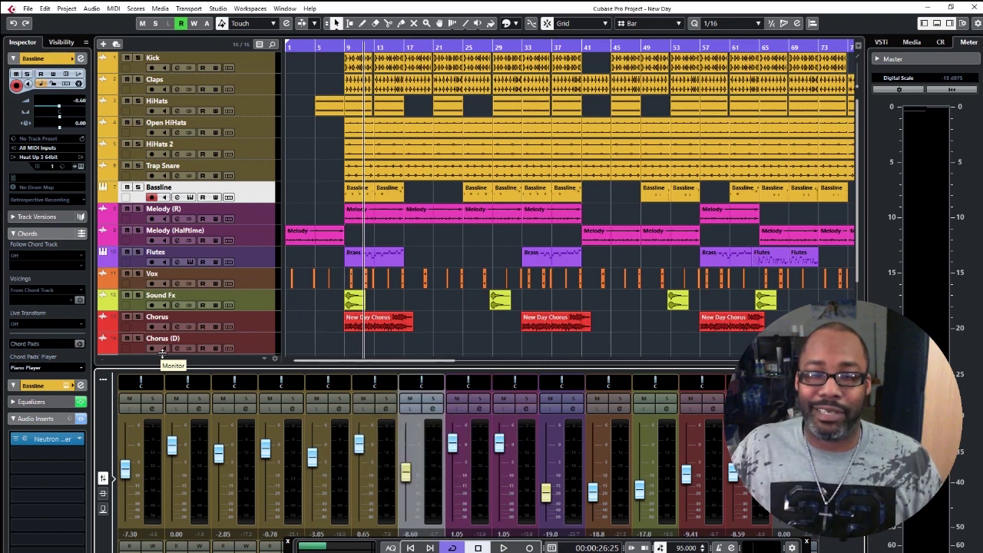
{"action": "left_click", "coordinate": [342, 48]}
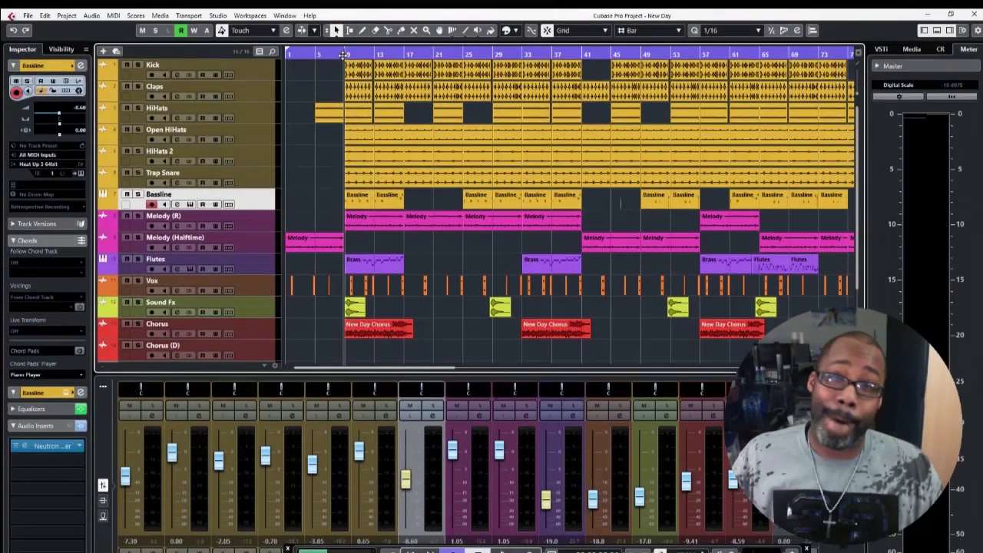
{"action": "key", "text": "space"}
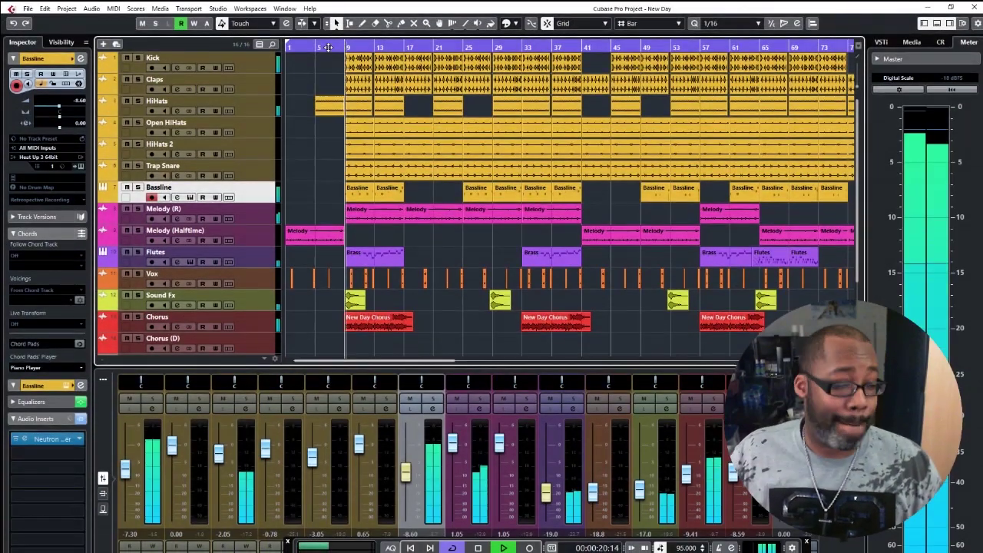